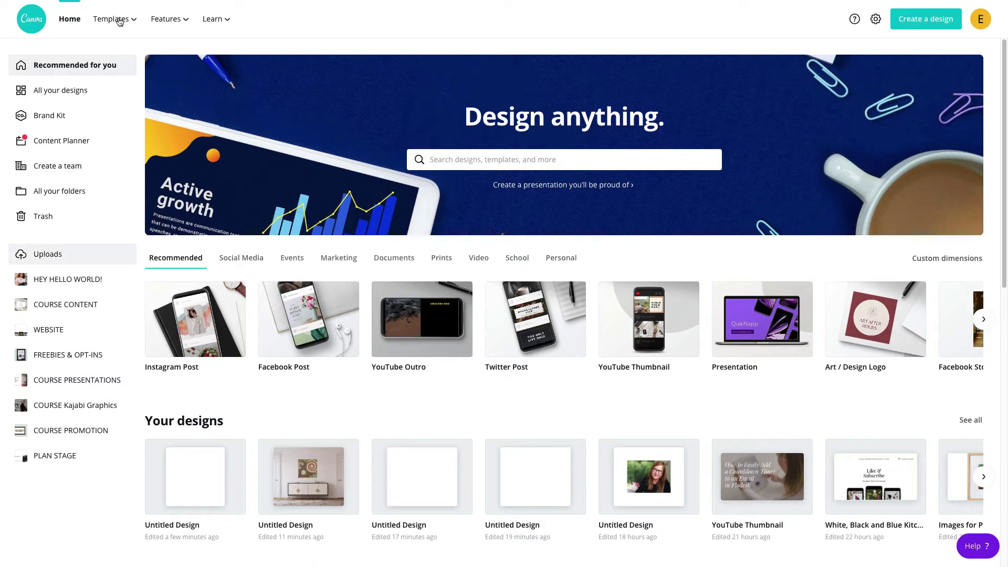
# Create a new blank Facebook Post design.
pyautogui.moveTo(128, 21)
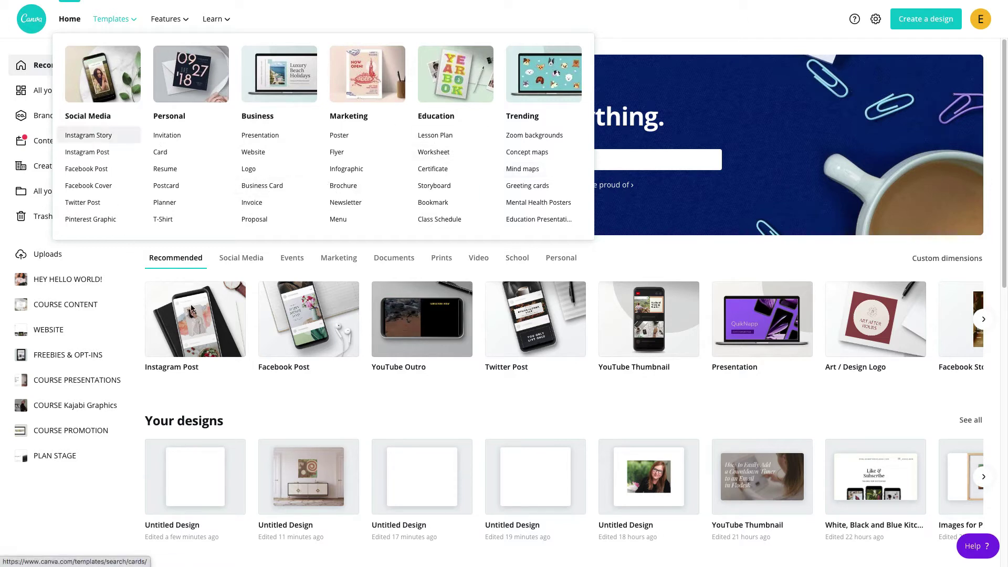
pyautogui.click(305, 323)
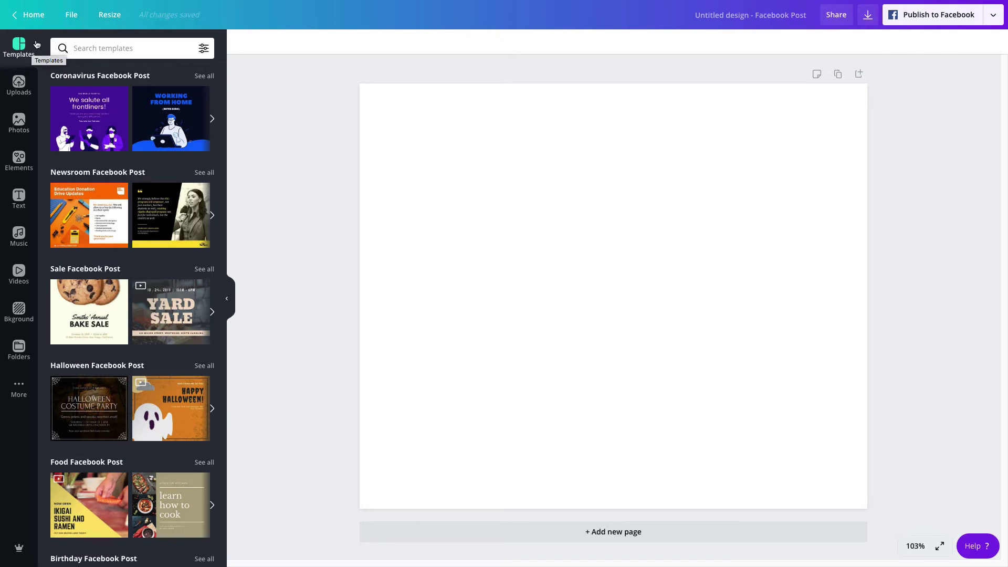
# Search the photo library for "interior design mockups".
pyautogui.click(21, 121)
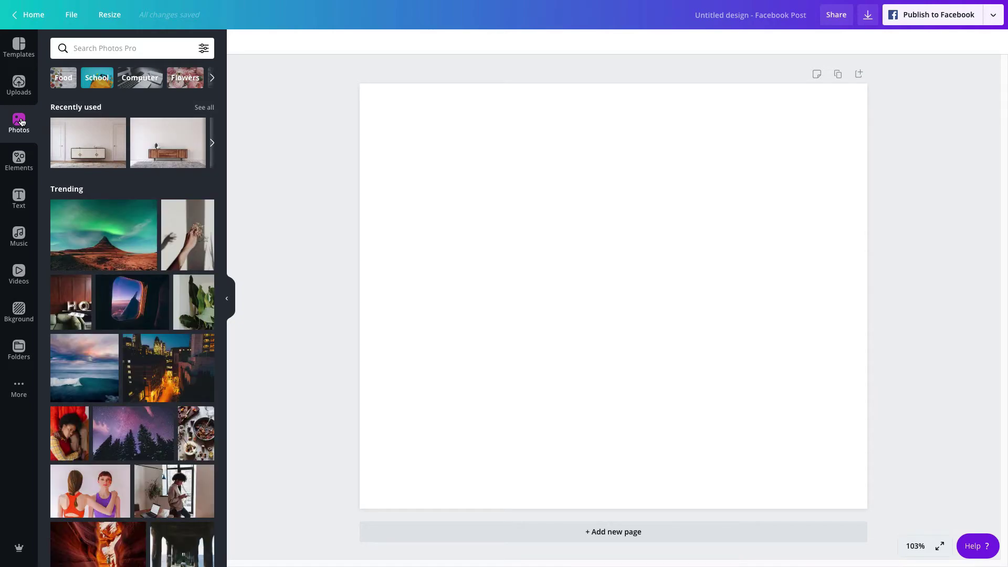
pyautogui.click(212, 79)
pyautogui.click(212, 79)
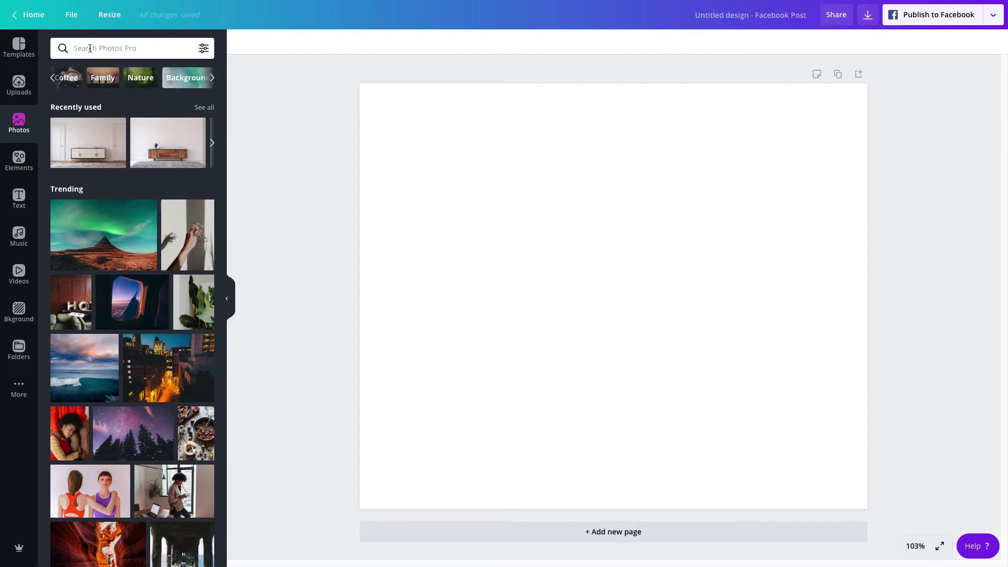
pyautogui.write('in')
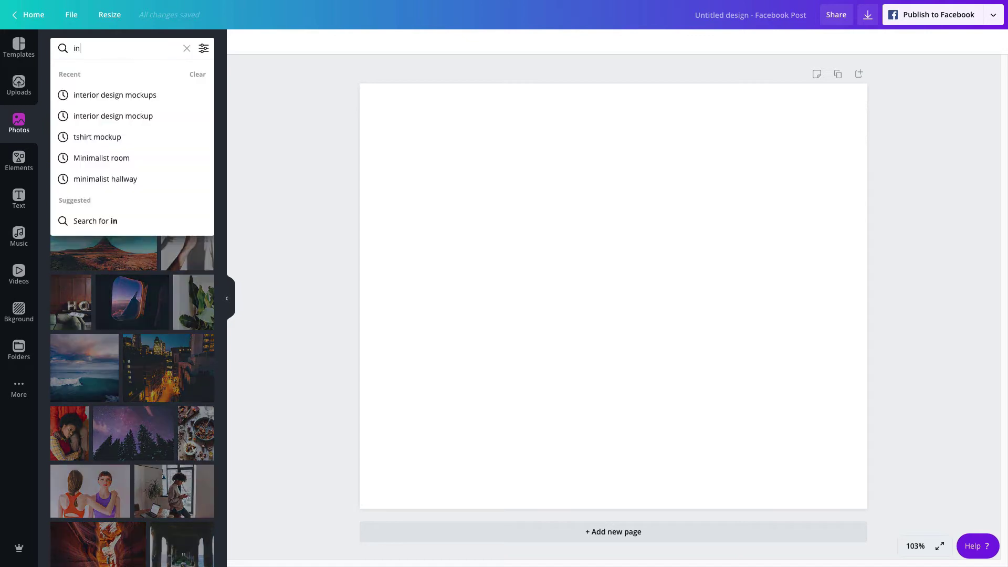
pyautogui.write('terior design')
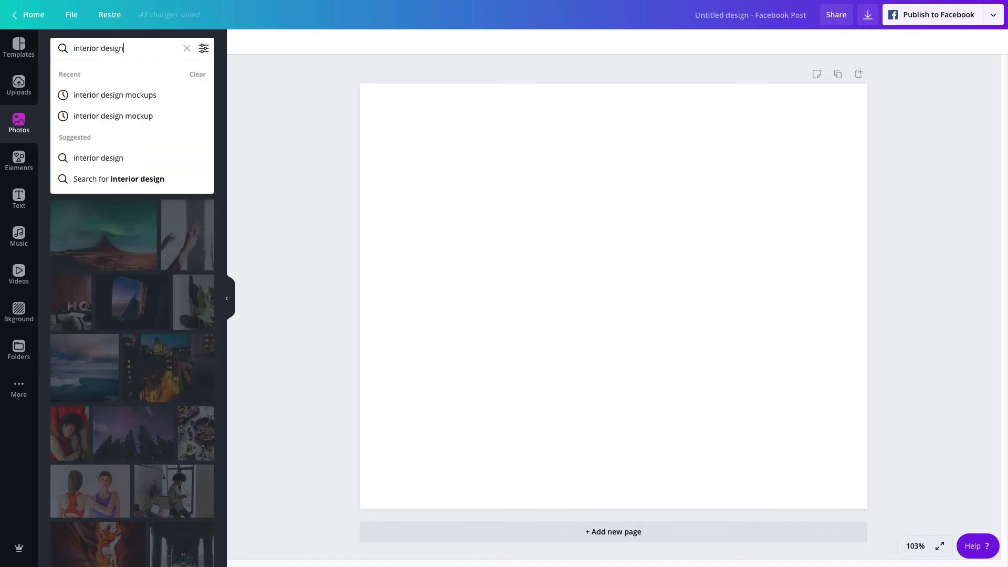
pyautogui.write(' mockups')
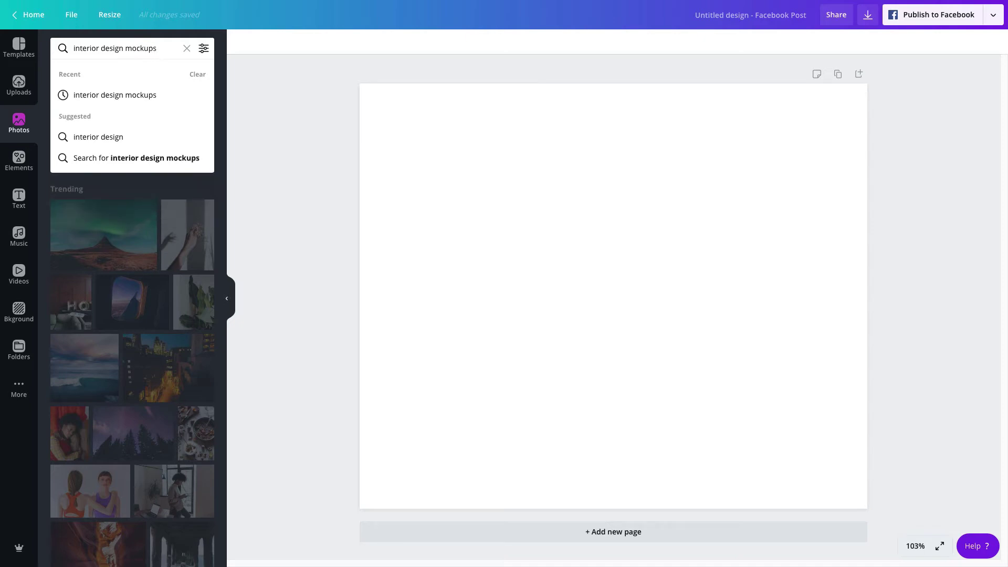
pyautogui.click(97, 95)
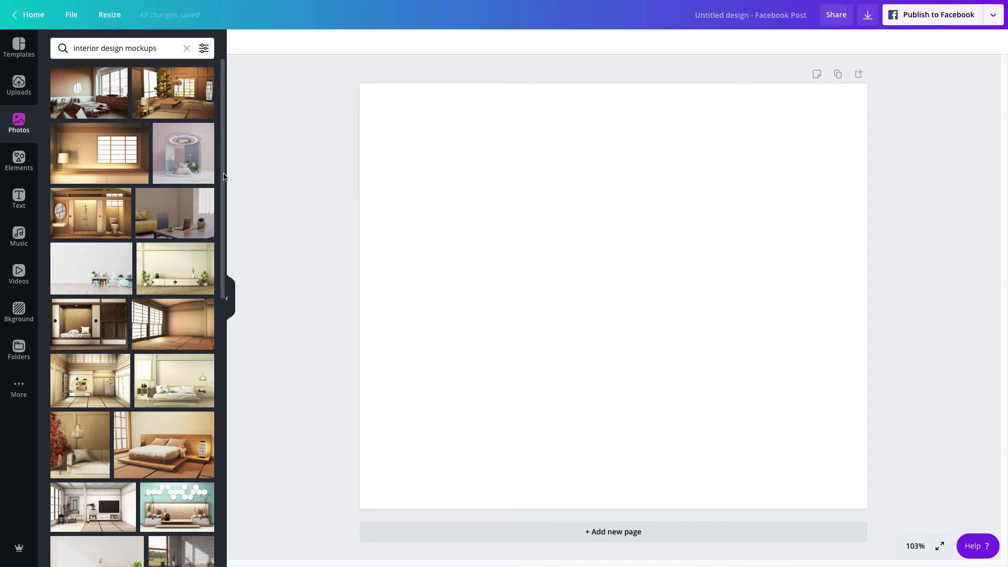
# Add the photo of the cream sideboard between two doors and enlarge it to about 1,182 × 788 so it covers the page.
pyautogui.moveTo(222, 181); pyautogui.dragTo(215, 480)
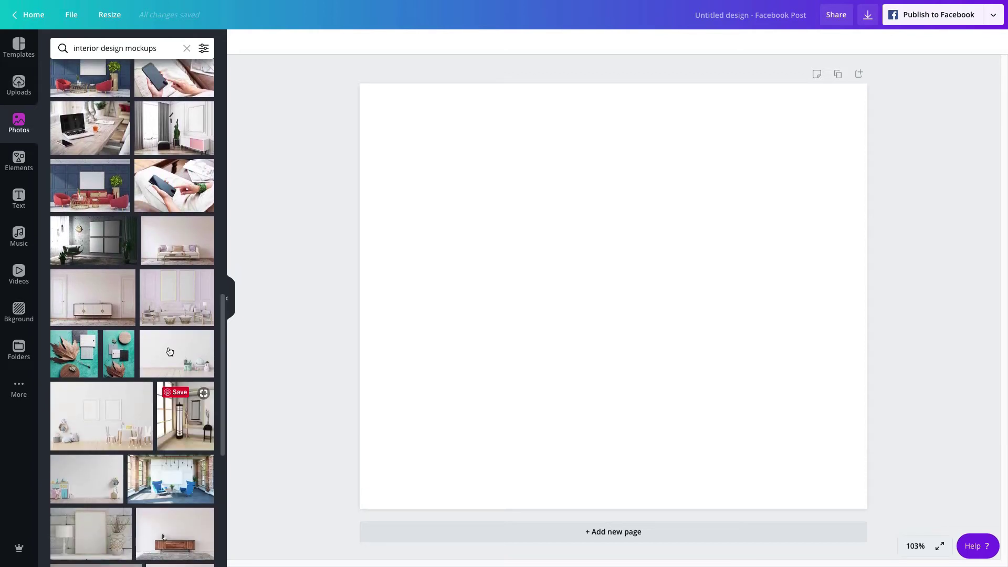
pyautogui.click(95, 292)
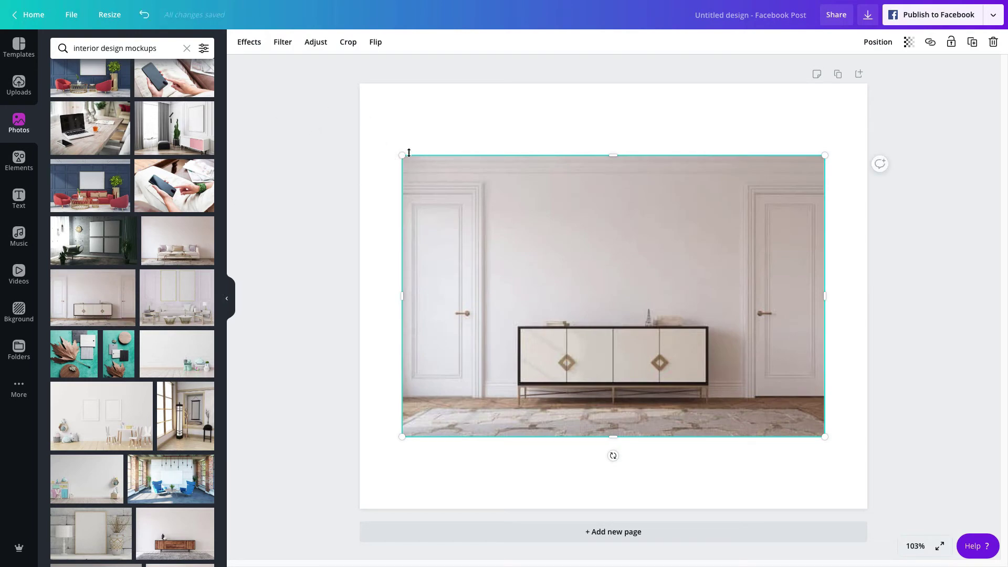
pyautogui.moveTo(369, 113); pyautogui.dragTo(326, 93)
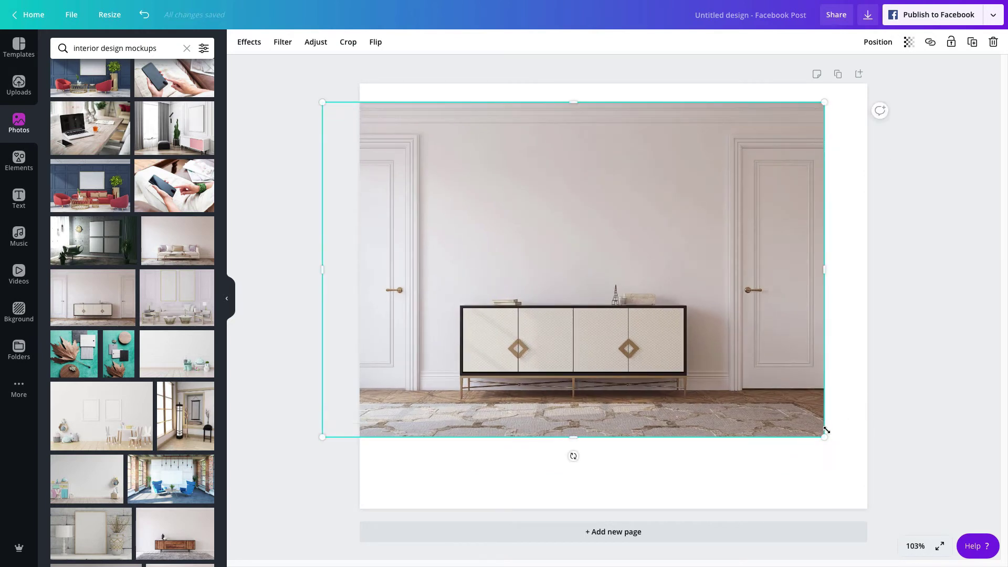
pyautogui.moveTo(824, 437); pyautogui.dragTo(923, 521)
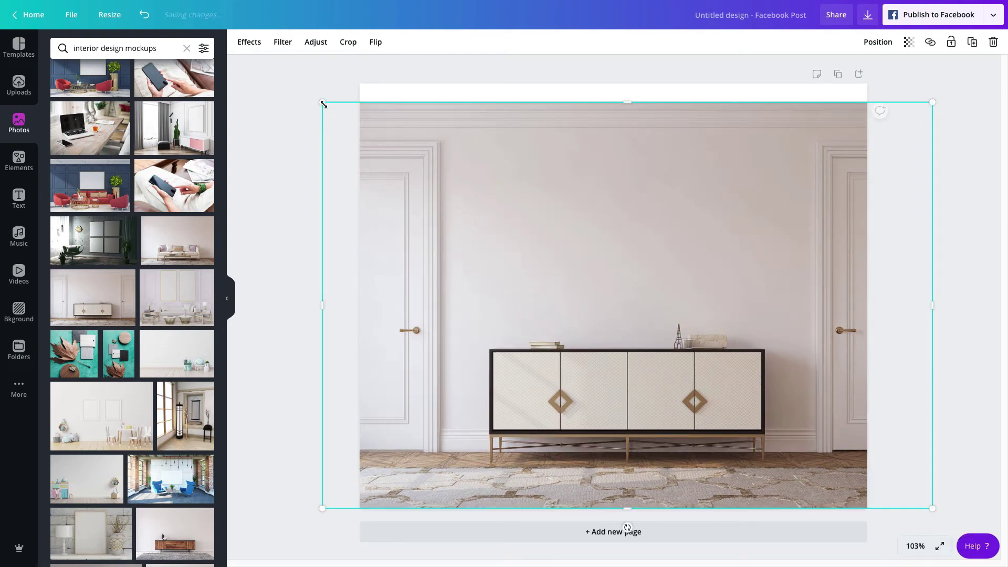
pyautogui.moveTo(322, 101); pyautogui.dragTo(295, 84)
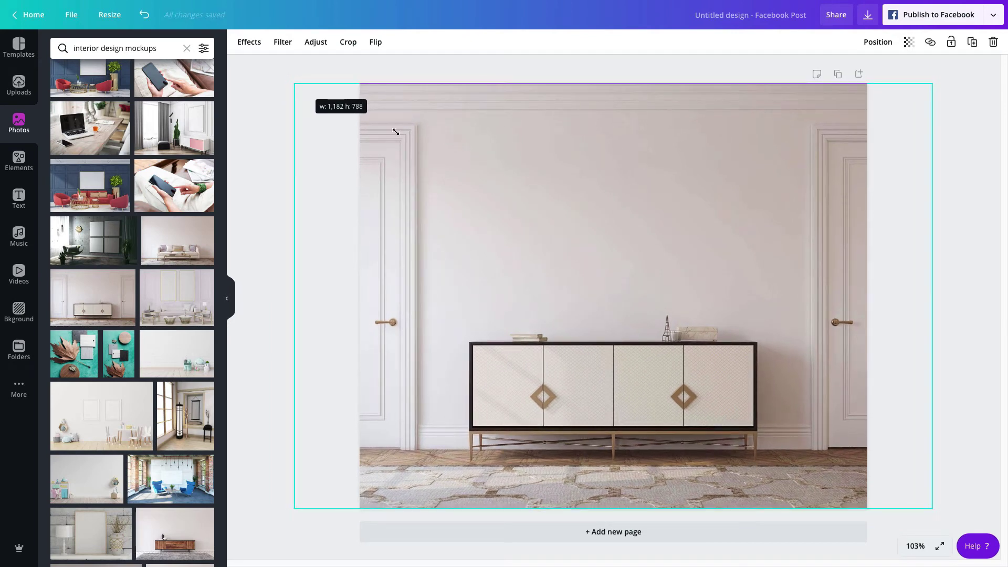
pyautogui.moveTo(498, 166)
pyautogui.mouseDown()
pyautogui.moveTo(488, 167)
pyautogui.moveTo(507, 170)
pyautogui.mouseUp()
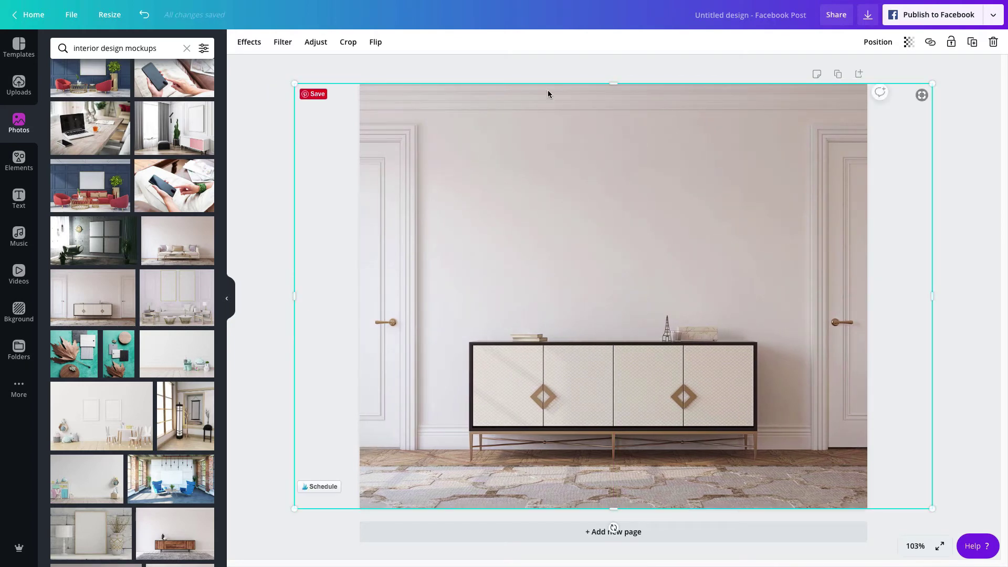
pyautogui.click(281, 127)
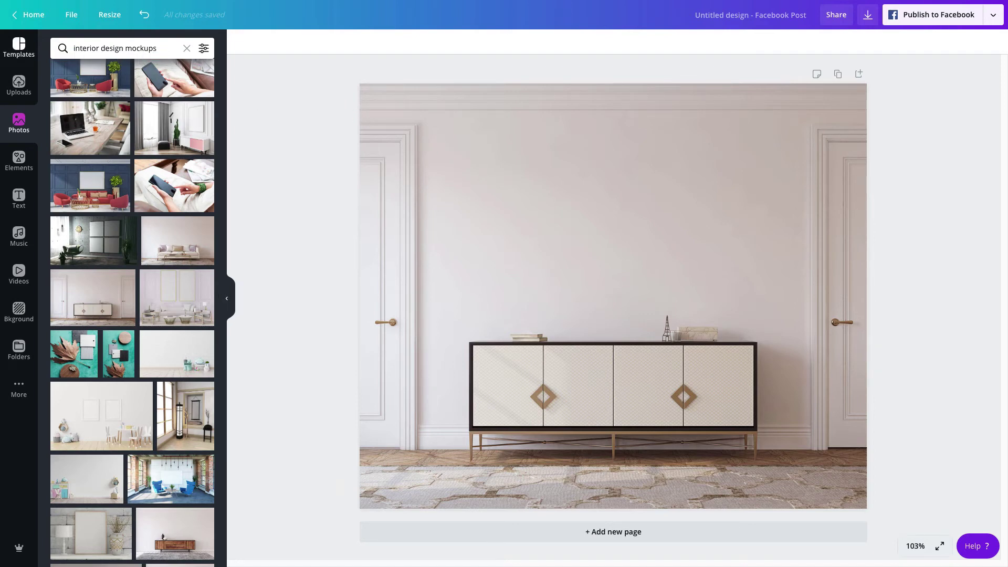
# Show the uploaded images and check the sources from which new images can be uploaded.
pyautogui.click(19, 85)
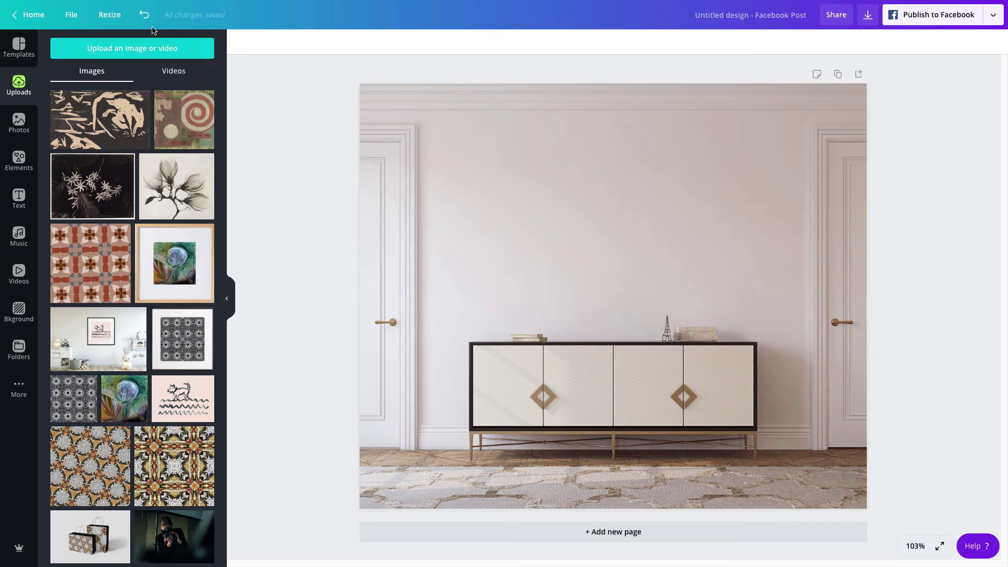
pyautogui.click(124, 53)
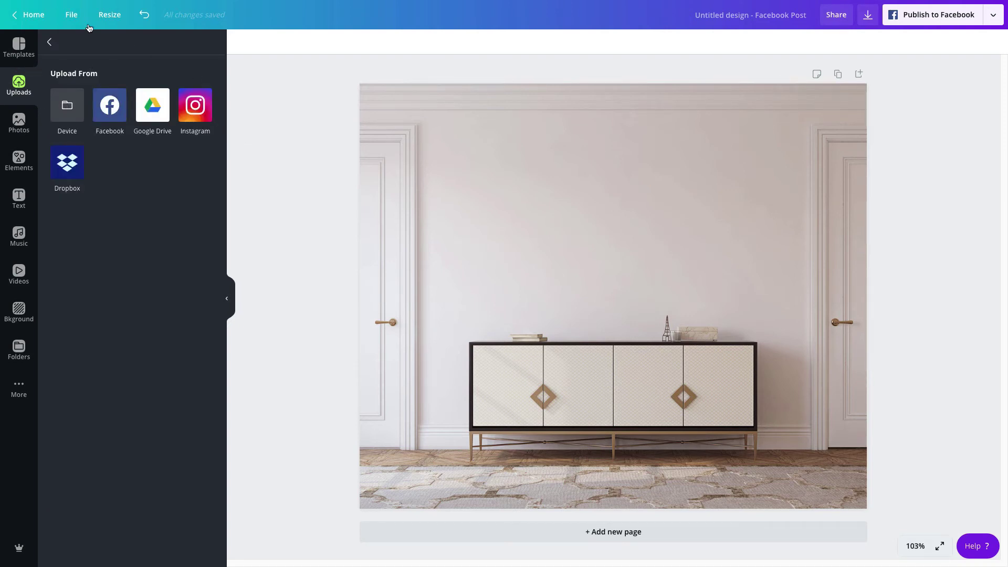
pyautogui.click(50, 44)
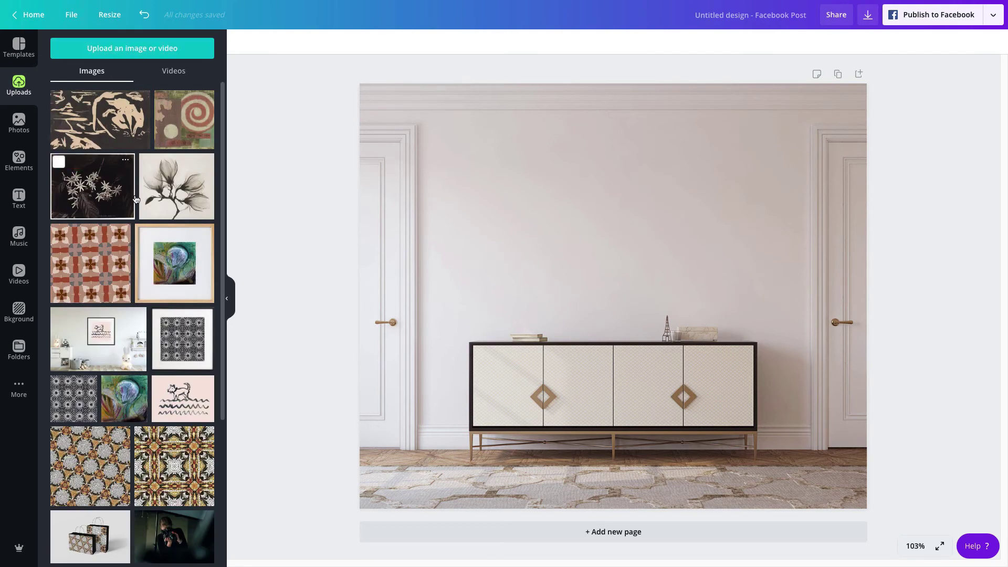
# Add the uploaded spiral artwork, shrink it to about 266 × 260 and centre it on the wall above the sideboard.
pyautogui.click(185, 124)
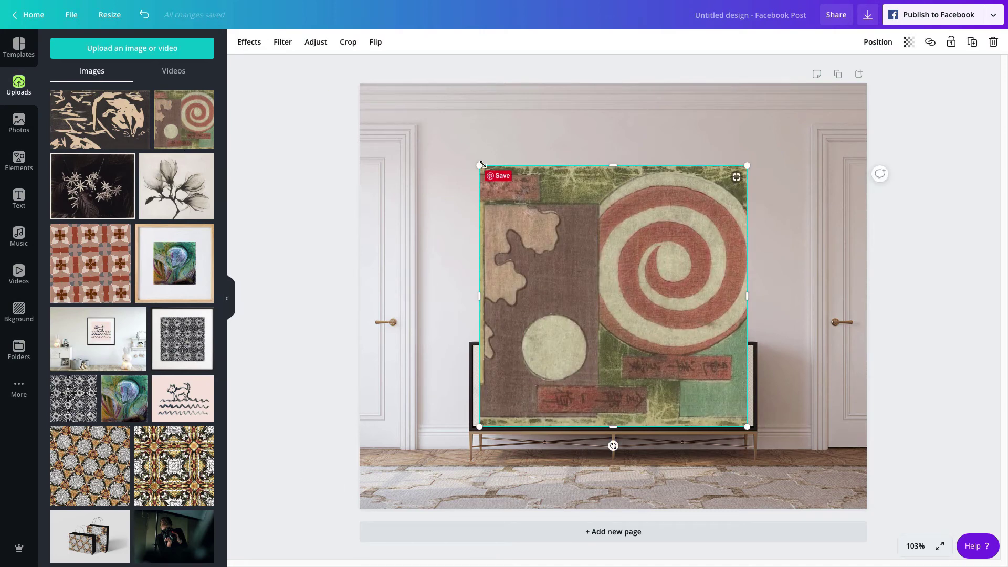
pyautogui.moveTo(481, 168); pyautogui.dragTo(608, 205)
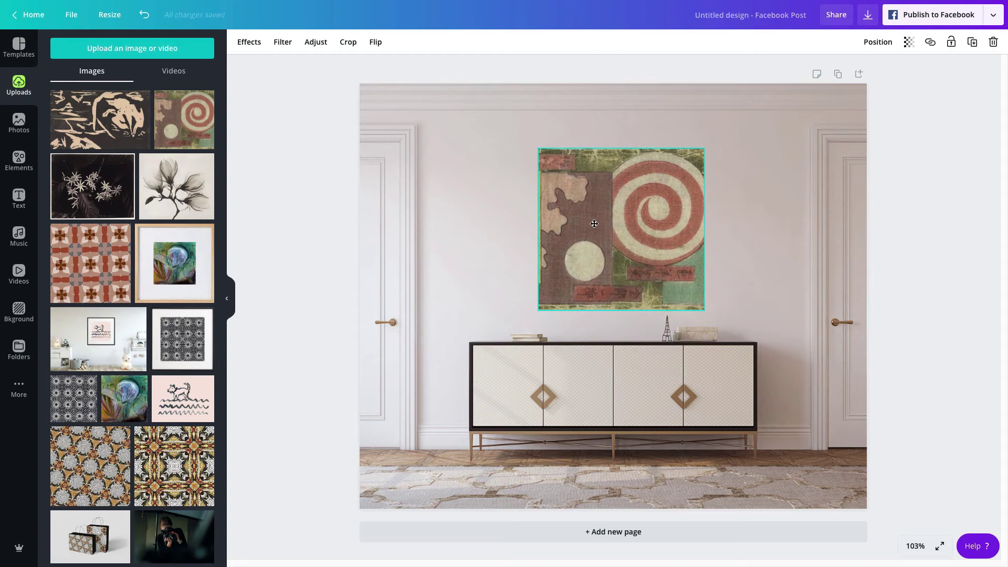
pyautogui.moveTo(694, 158); pyautogui.dragTo(679, 167)
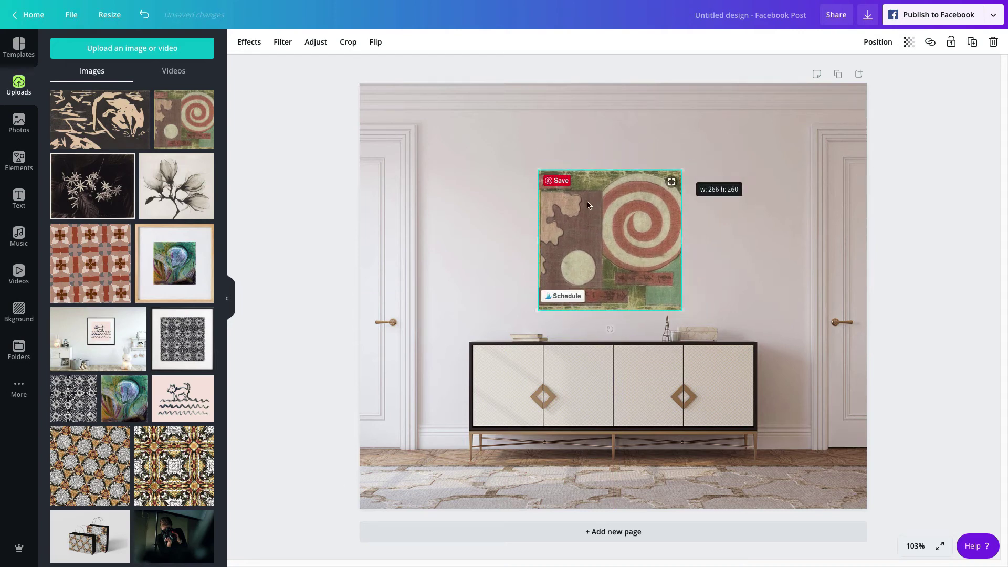
pyautogui.moveTo(593, 202); pyautogui.dragTo(594, 202)
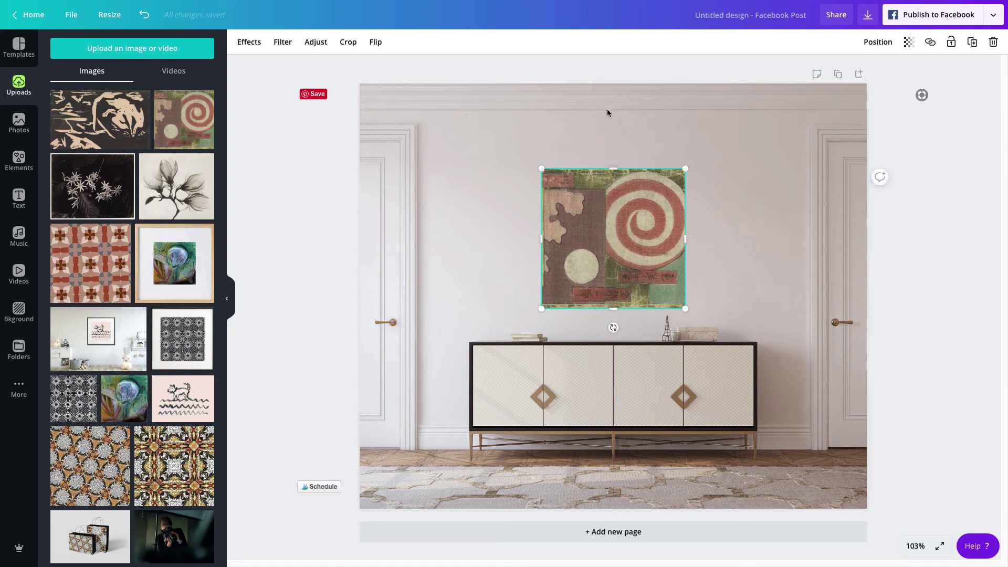
pyautogui.click(339, 185)
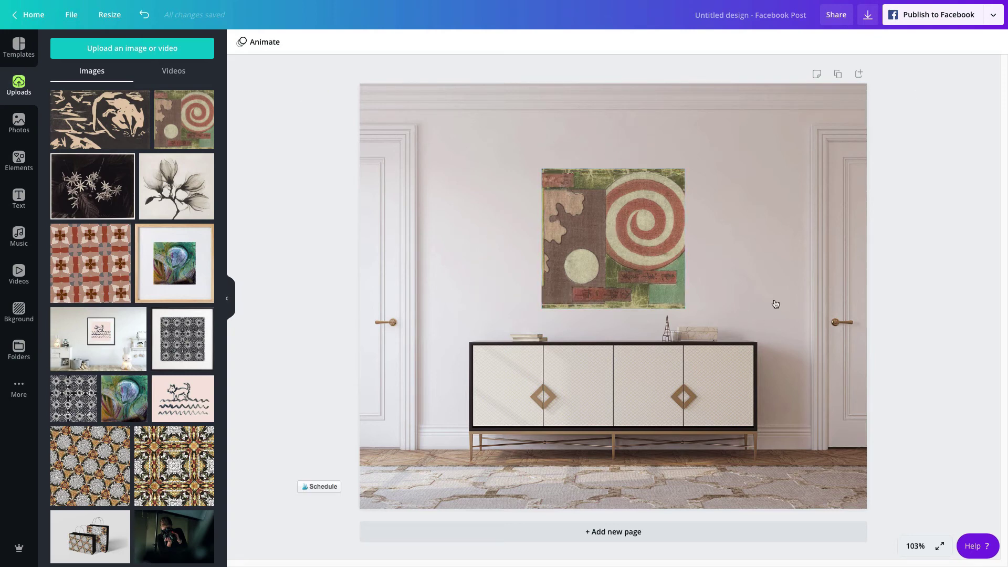
# Duplicate the page and delete the spiral artwork from page 2.
pyautogui.click(839, 74)
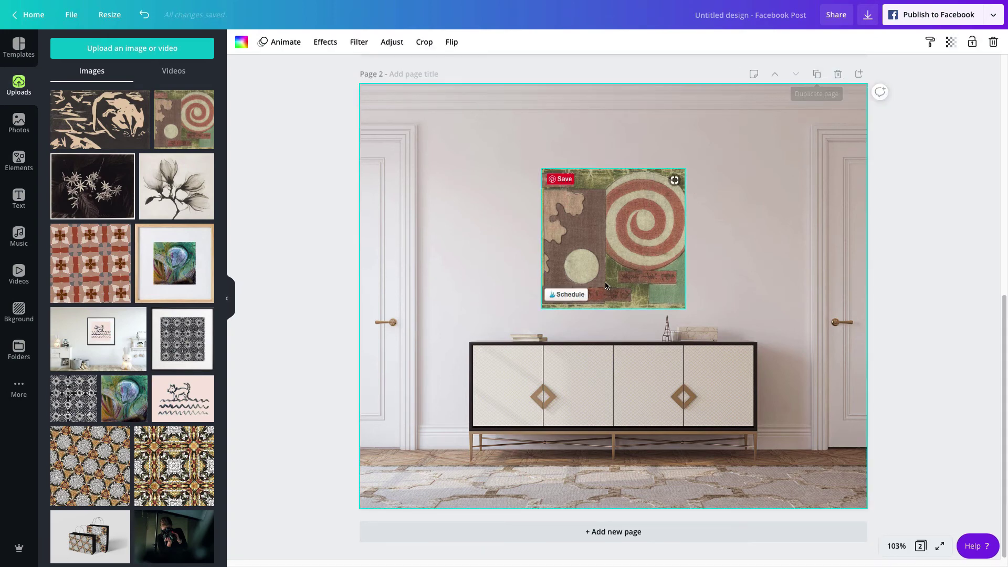
pyautogui.scroll(8, 604, 285)
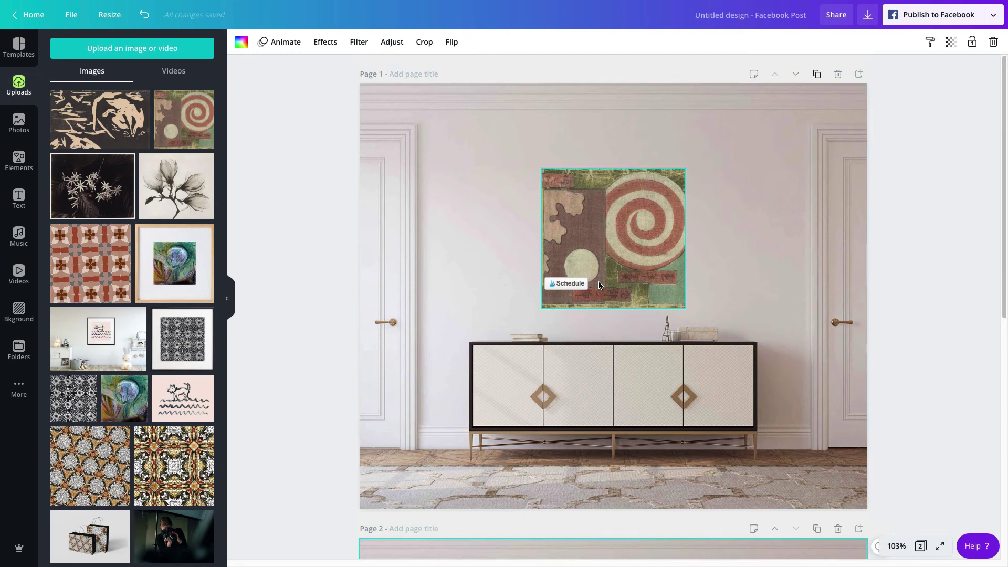
pyautogui.scroll(-8, 600, 285)
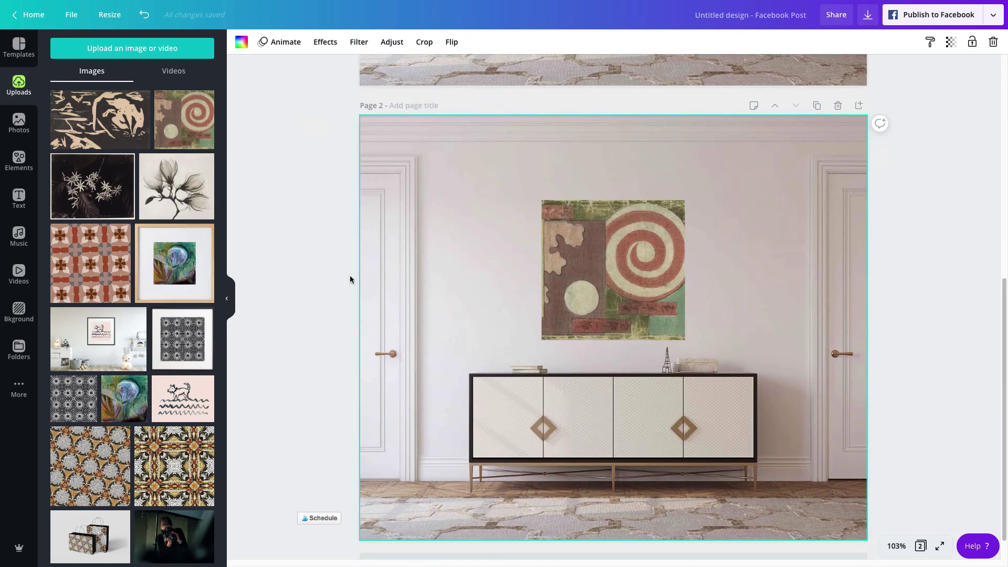
pyautogui.click(644, 249)
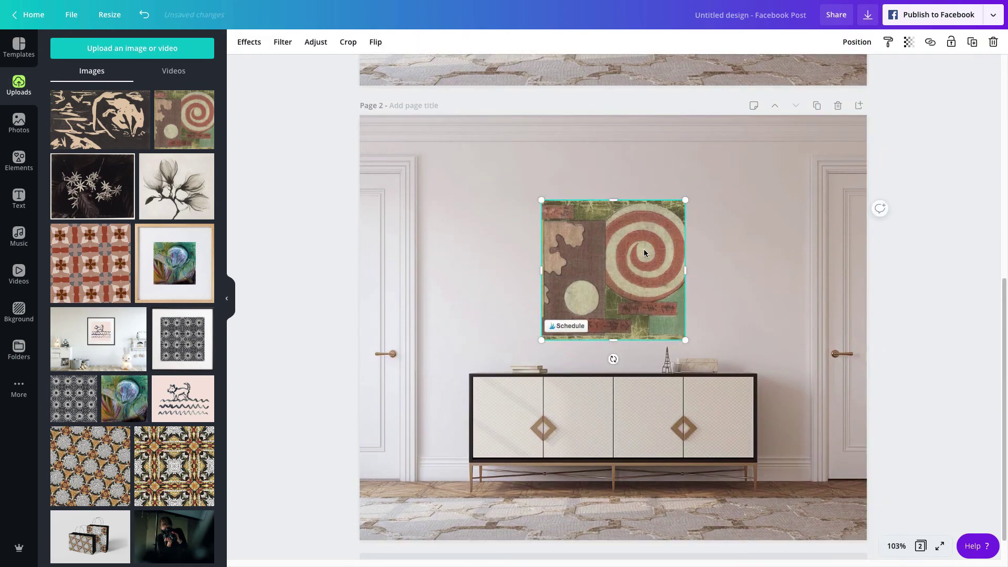
pyautogui.press('Delete')
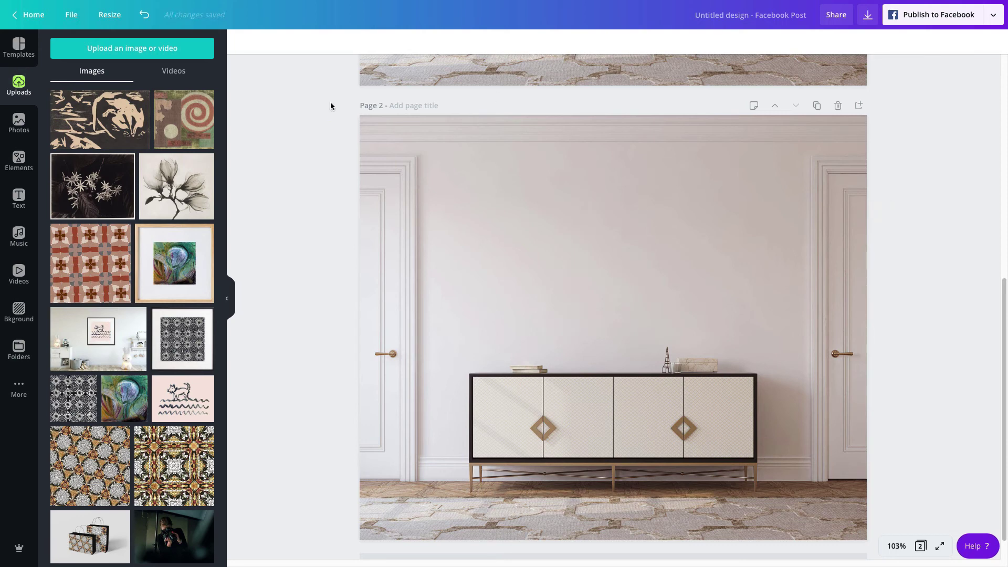
# Add the uploaded magnolia artwork to page 2, shrink it and centre it on the wall above the sideboard.
pyautogui.click(181, 190)
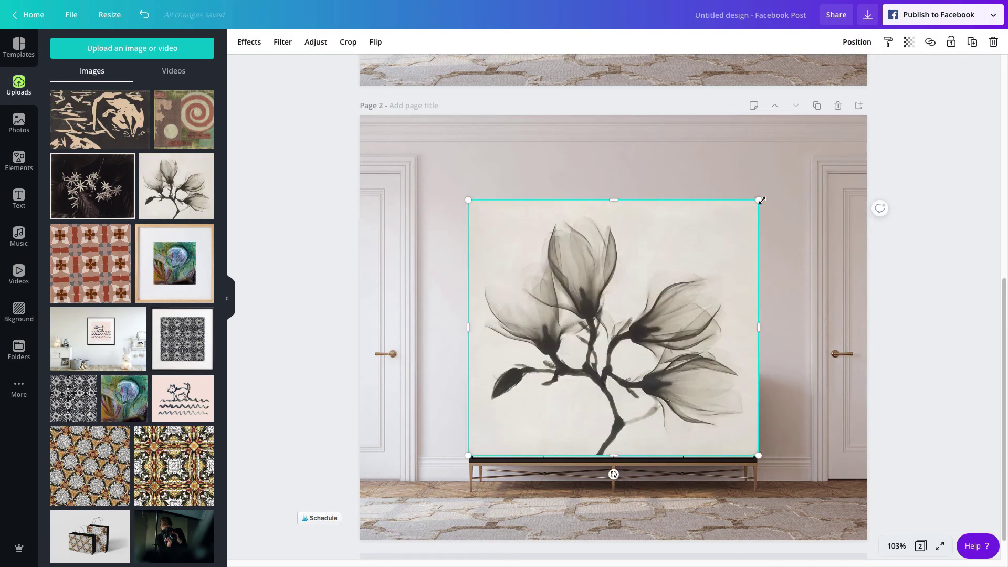
pyautogui.moveTo(760, 201); pyautogui.dragTo(598, 331)
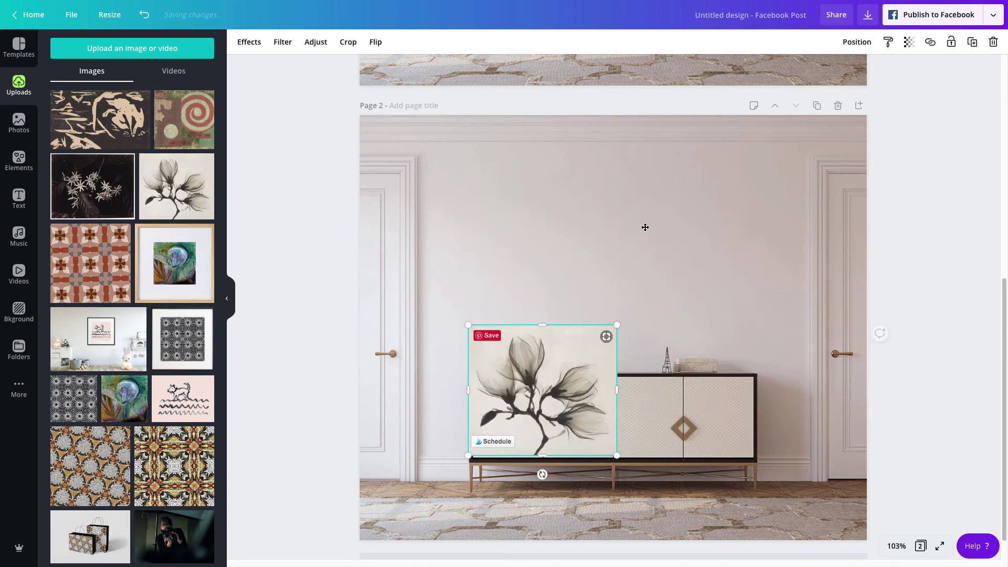
pyautogui.moveTo(556, 369); pyautogui.dragTo(620, 248)
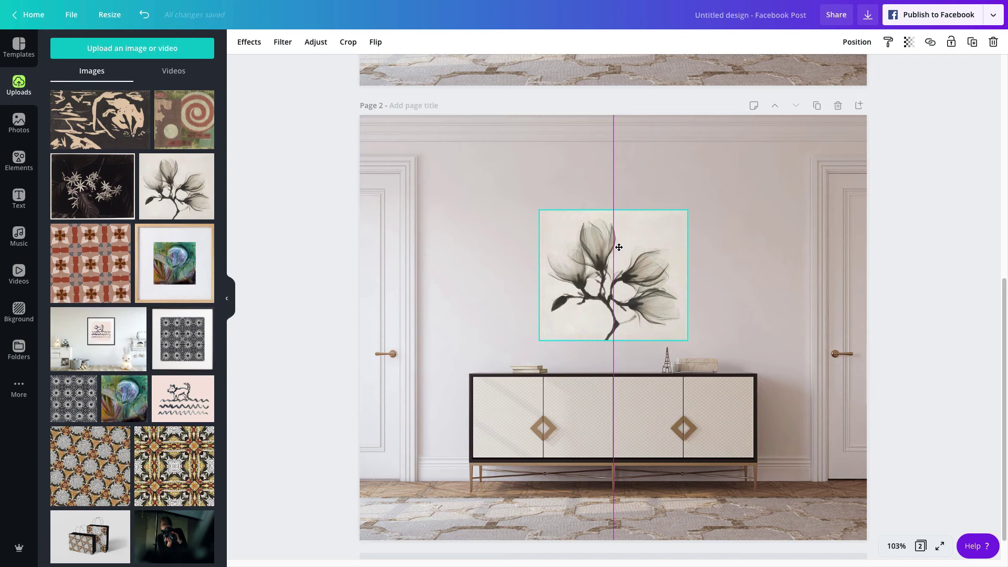
pyautogui.moveTo(620, 247); pyautogui.dragTo(619, 248)
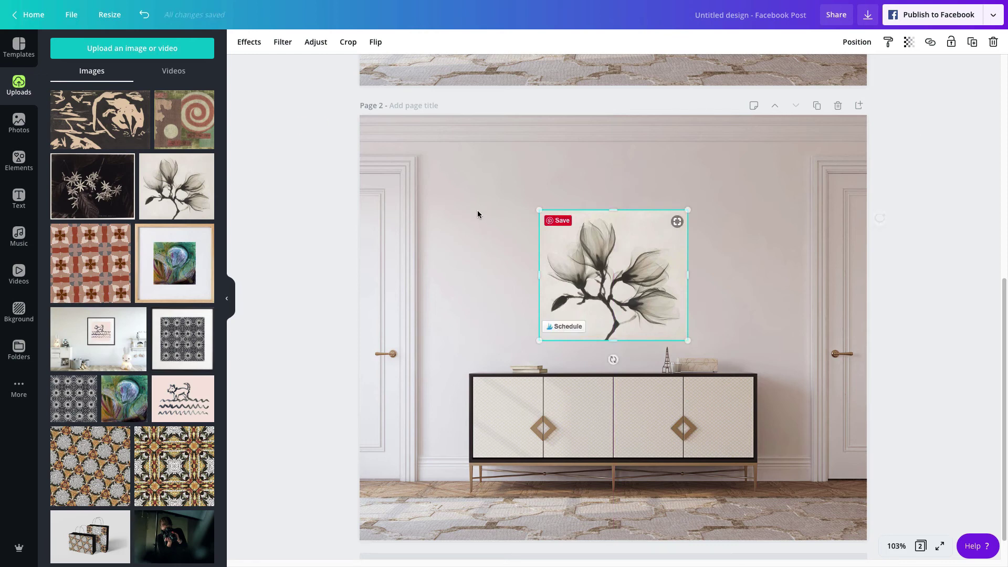
pyautogui.click(473, 206)
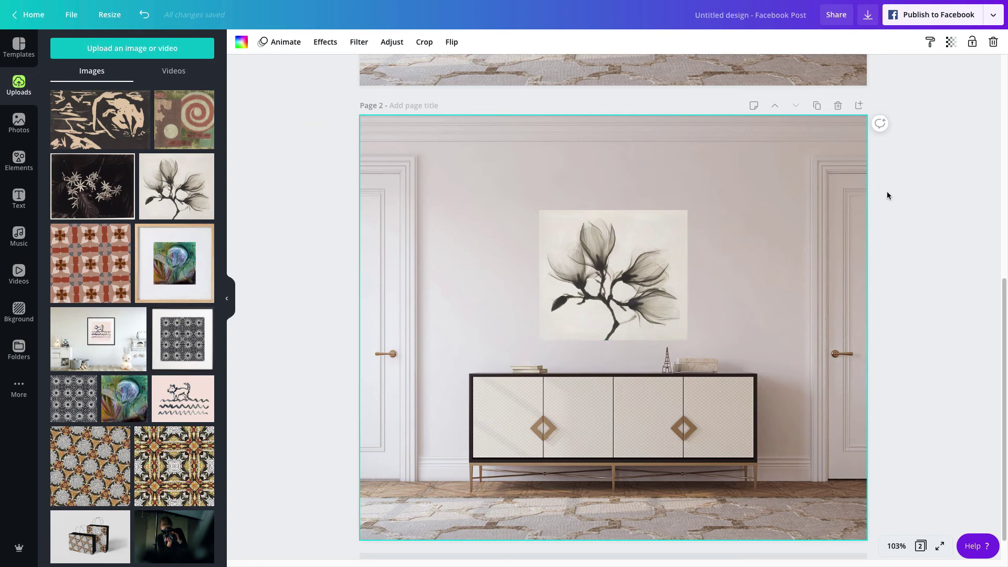
pyautogui.scroll(1, 887, 193)
pyautogui.scroll(1, 883, 197)
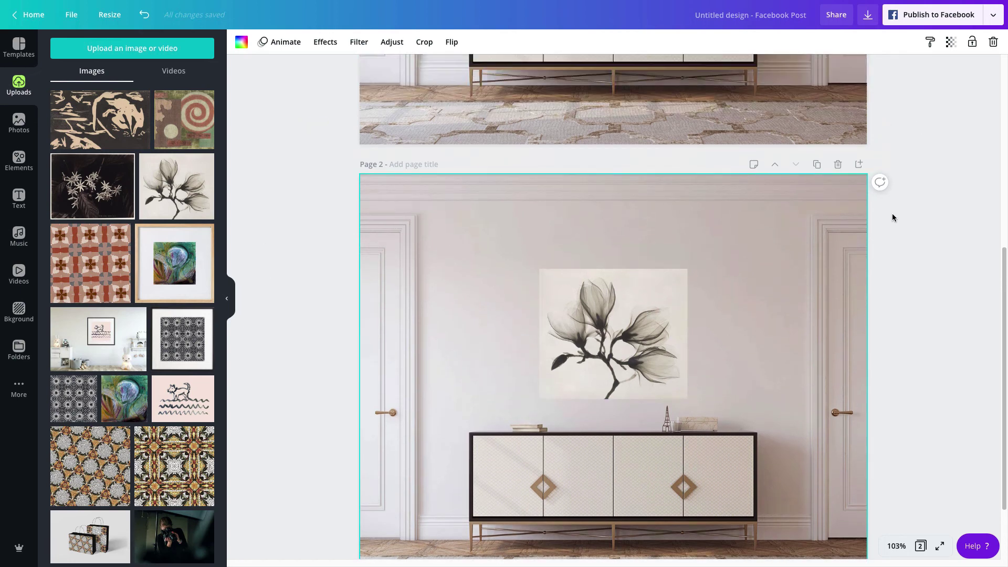
pyautogui.scroll(1, 893, 217)
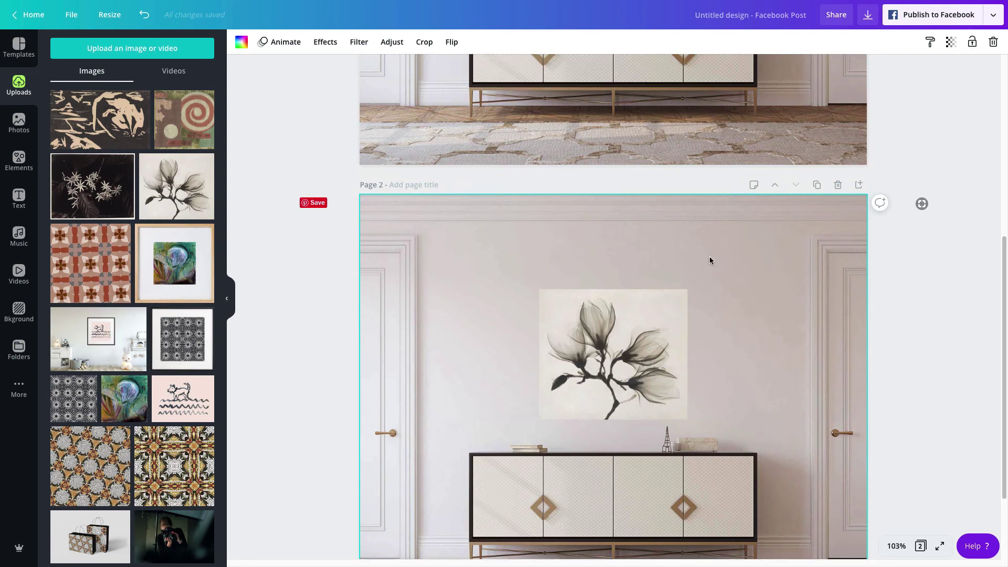
pyautogui.scroll(6, 710, 261)
pyautogui.scroll(8, 897, 113)
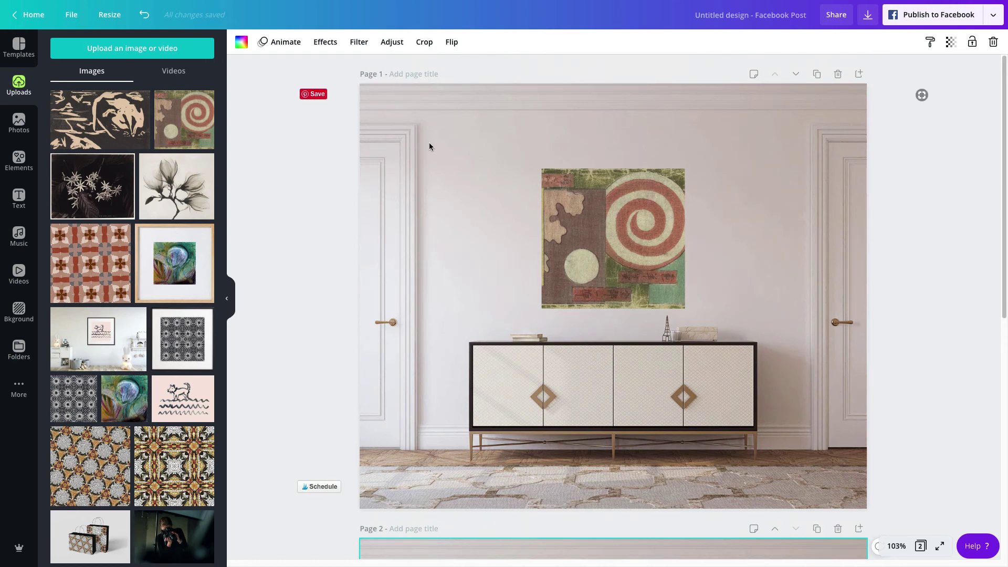
pyautogui.scroll(-4, 436, 143)
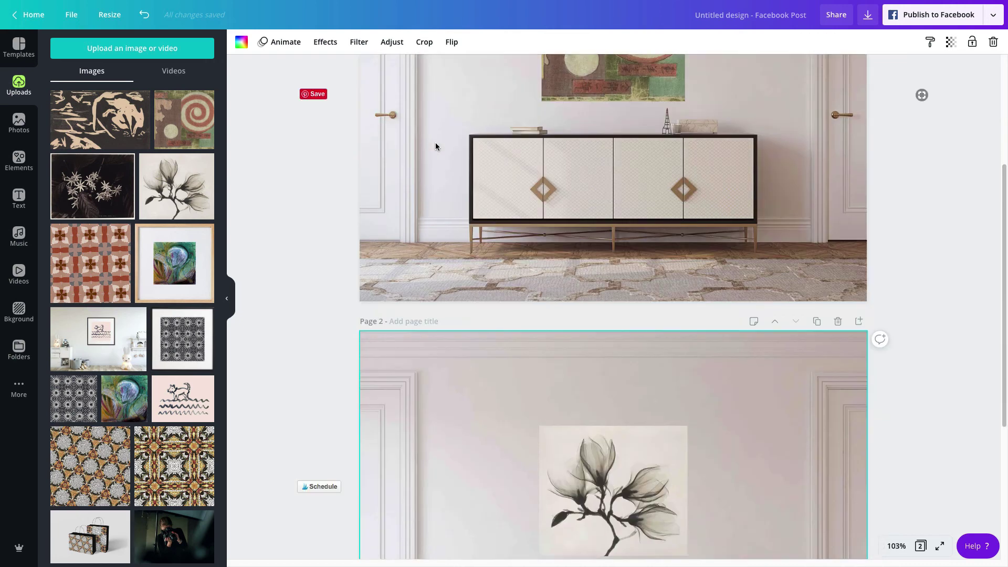
pyautogui.scroll(4, 436, 143)
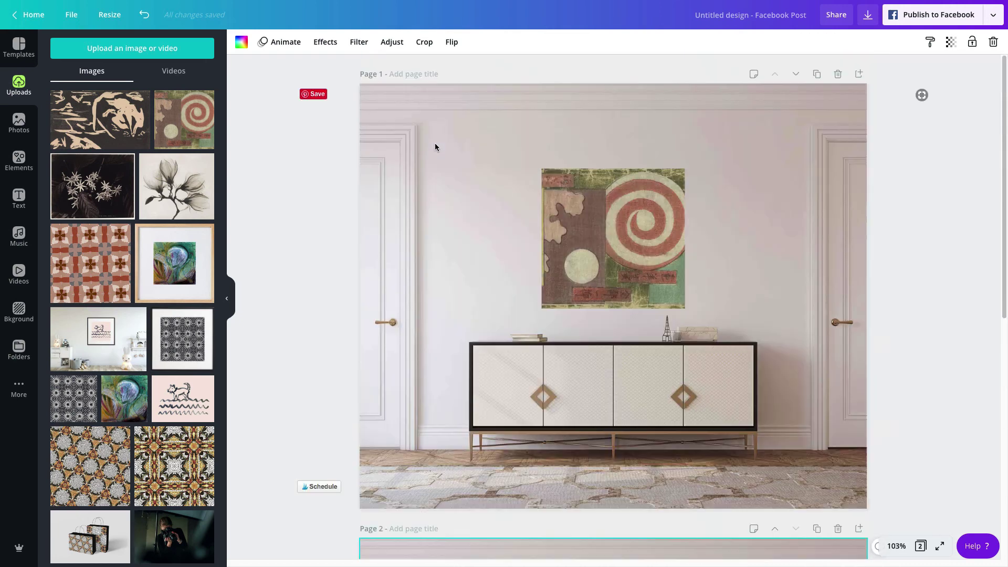
# Download all pages of the design as JPG at 100% quality and close the save message.
pyautogui.click(868, 18)
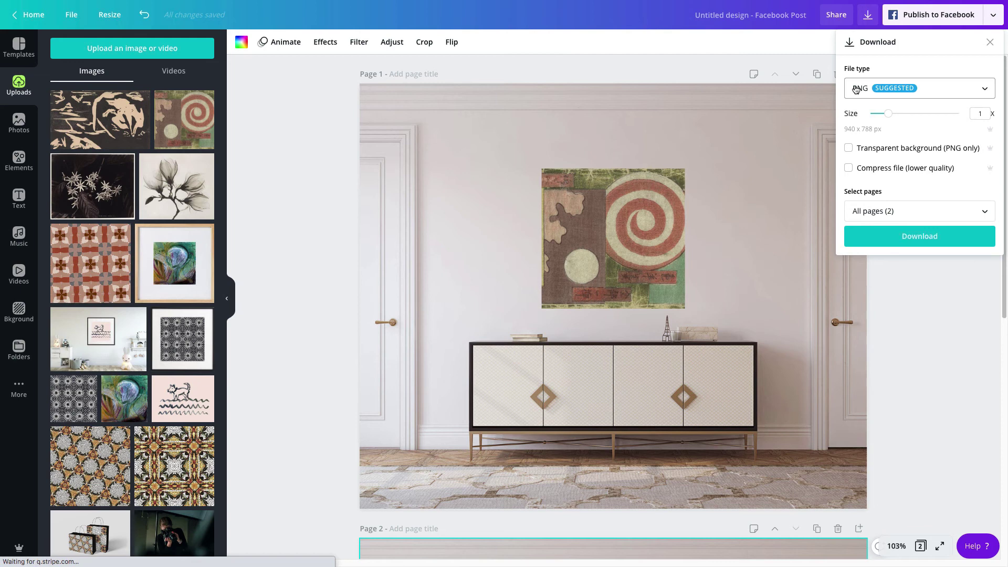
pyautogui.click(857, 92)
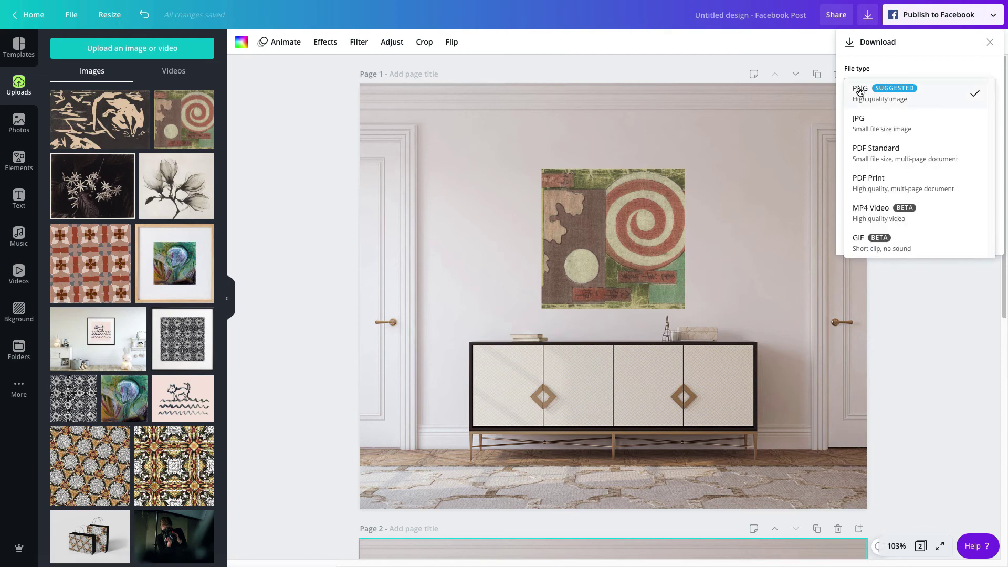
pyautogui.click(863, 124)
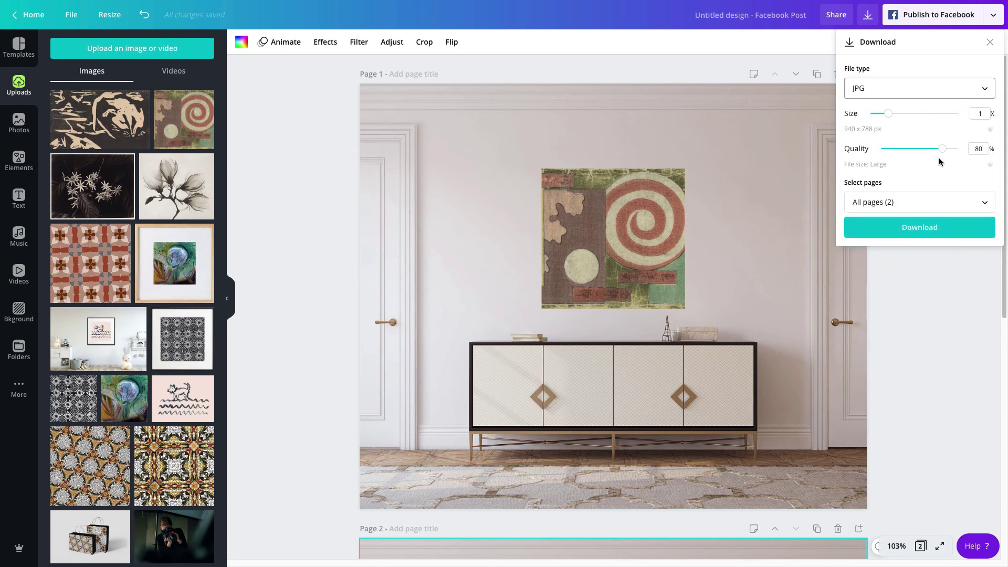
pyautogui.moveTo(943, 151); pyautogui.dragTo(960, 151)
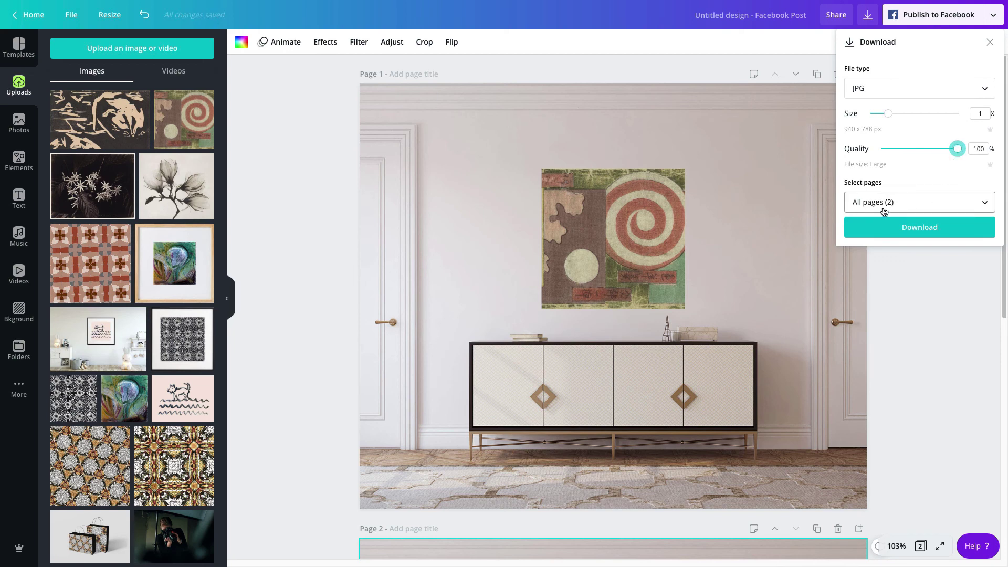
pyautogui.click(905, 227)
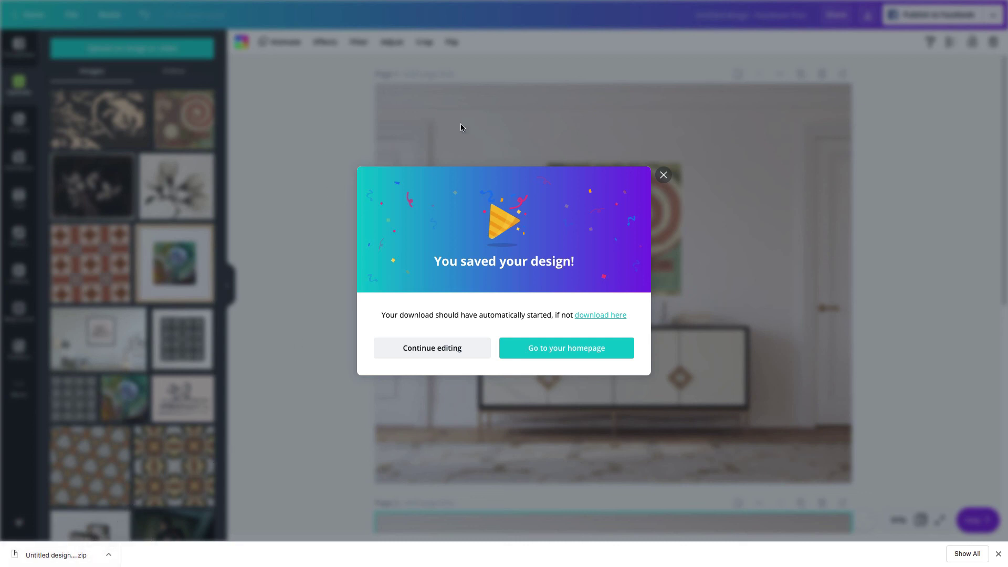
pyautogui.click(664, 174)
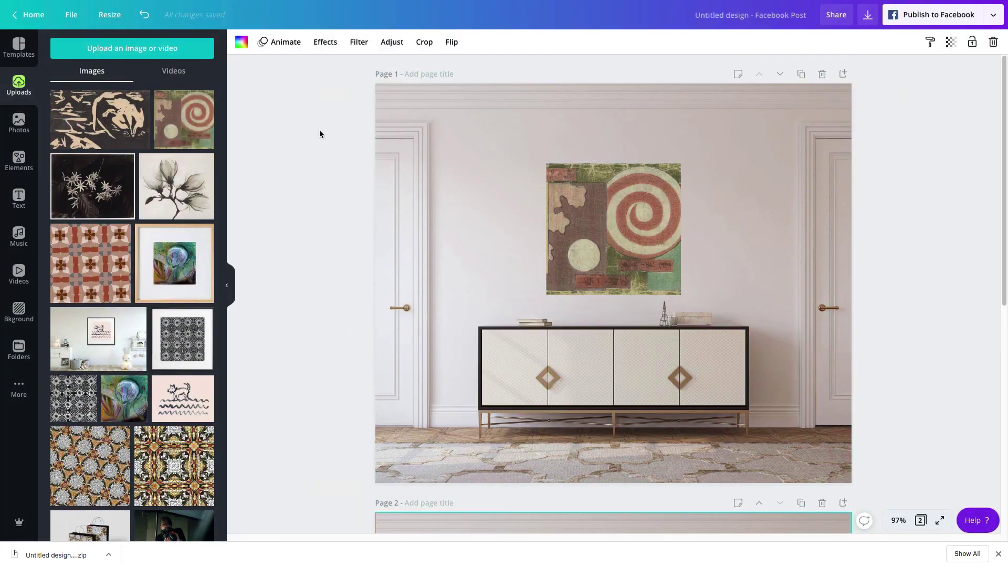